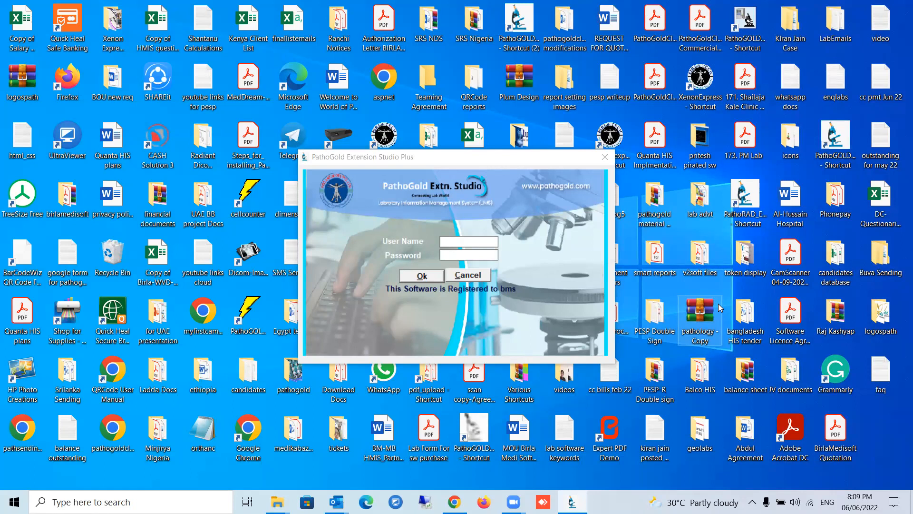
Try to log in with a user name and the account password.
click(484, 240)
text(birla)
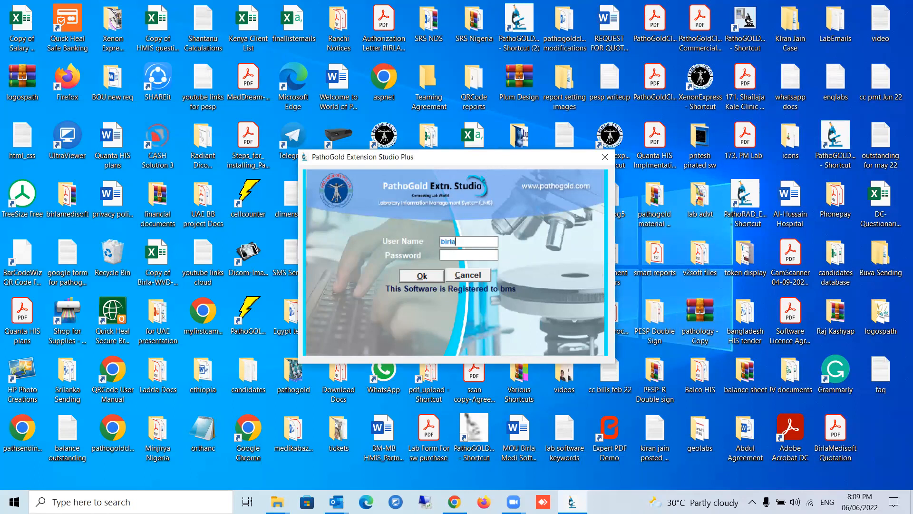
text(tech)
key(Tab)
text(**)
key(Return)
Log in with the user name lab and the account password.
key(Return)
click(485, 239)
key(BackSpace)
key(BackSpace)
key(BackSpace)
key(BackSpace)
key(BackSpace)
key(BackSpace)
key(BackSpace)
key(BackSpace)
key(BackSpace)
text(lab)
key(Tab)
text(****)
key(Return)
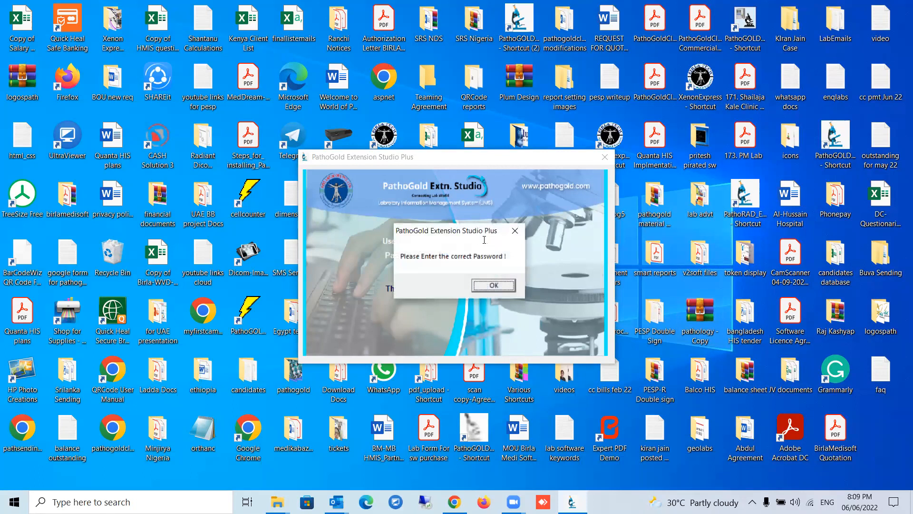
key(Return)
text(***)
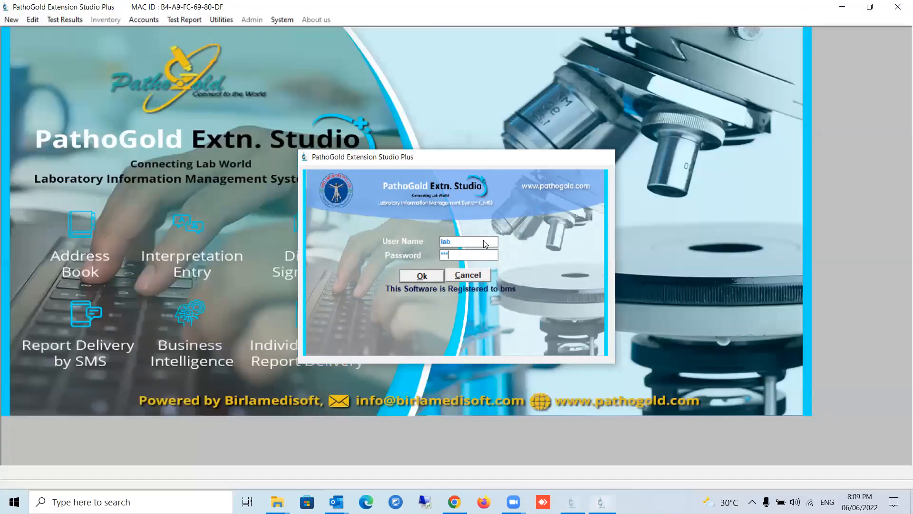
key(Return)
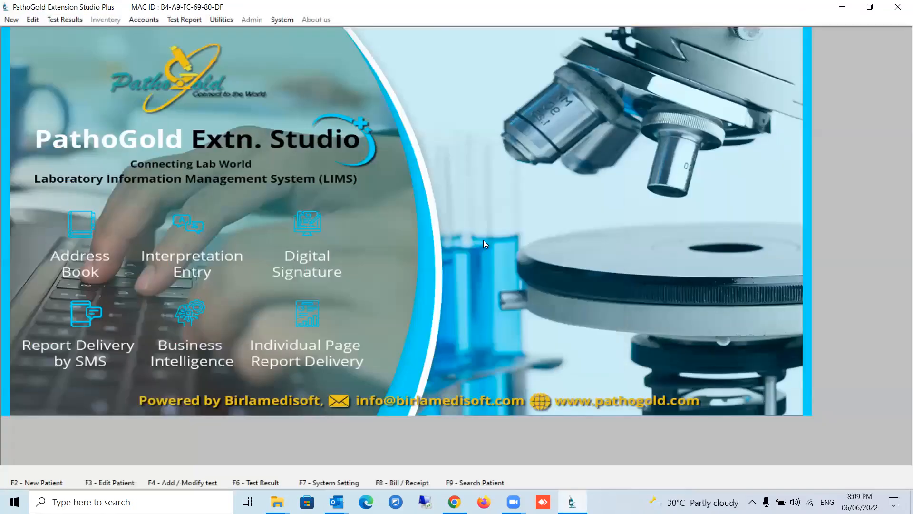
In the add/modify tests setup, examine the title settings of LIPID PROFILE under Biochemistry, and leave them unsaved.
click(282, 21)
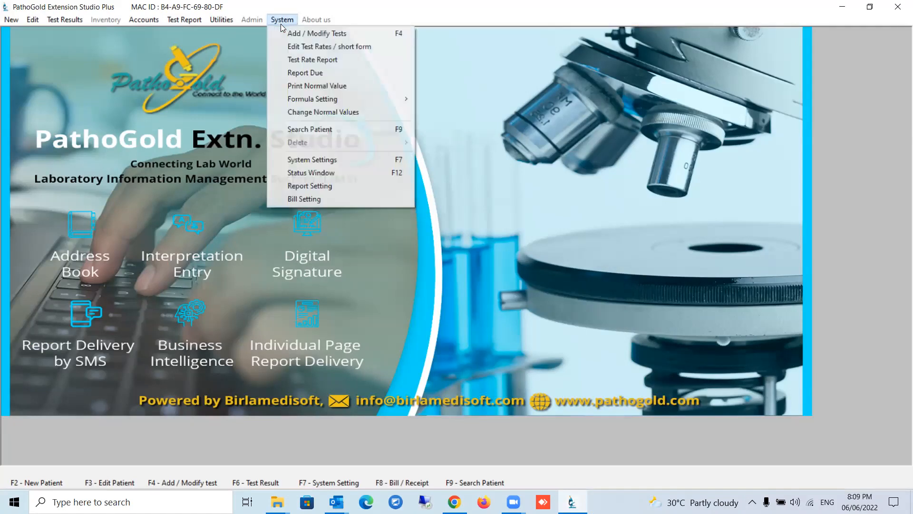
click(337, 34)
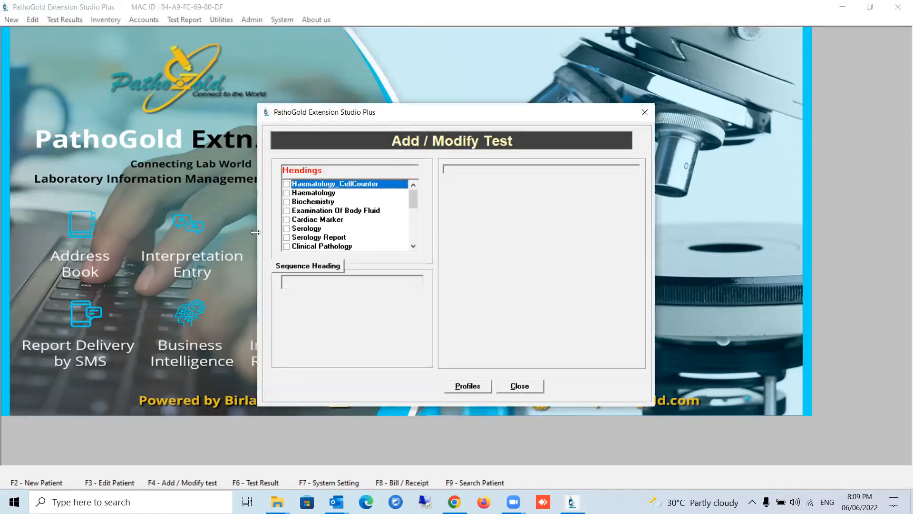
click(287, 202)
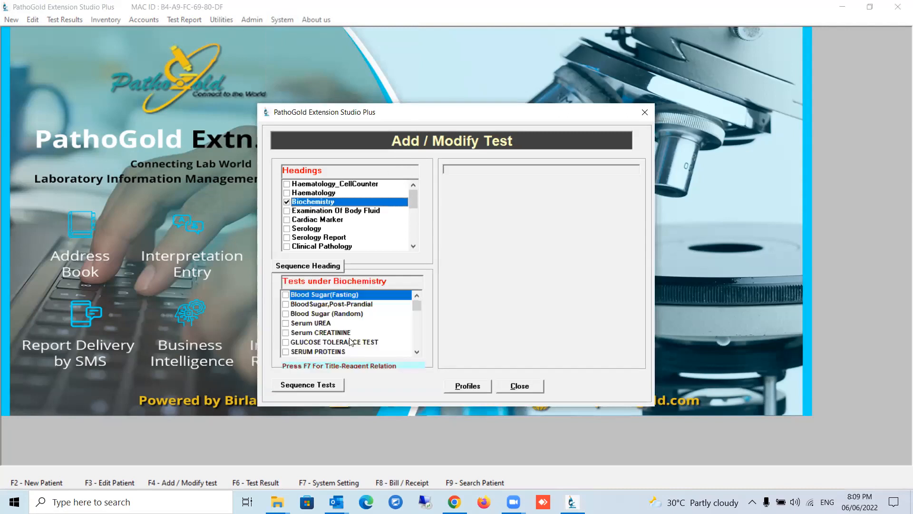
click(417, 352)
click(417, 352)
click(417, 353)
click(417, 352)
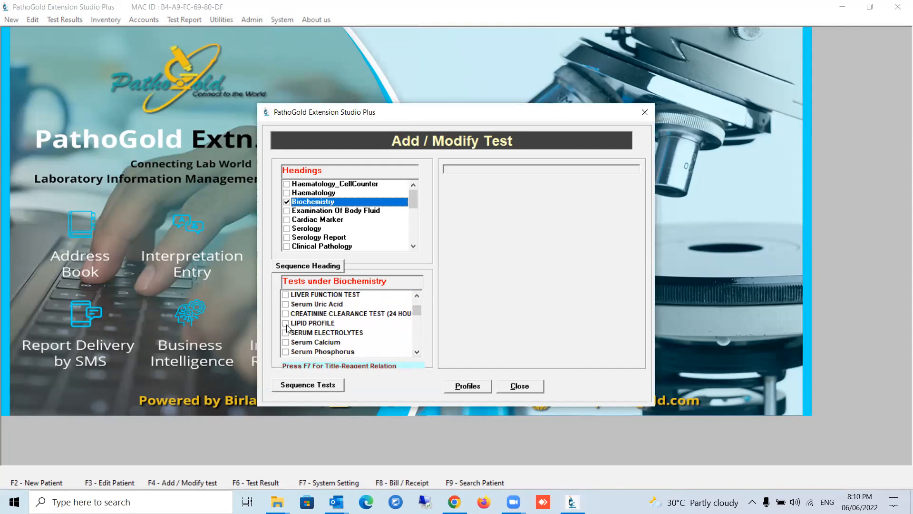
click(287, 323)
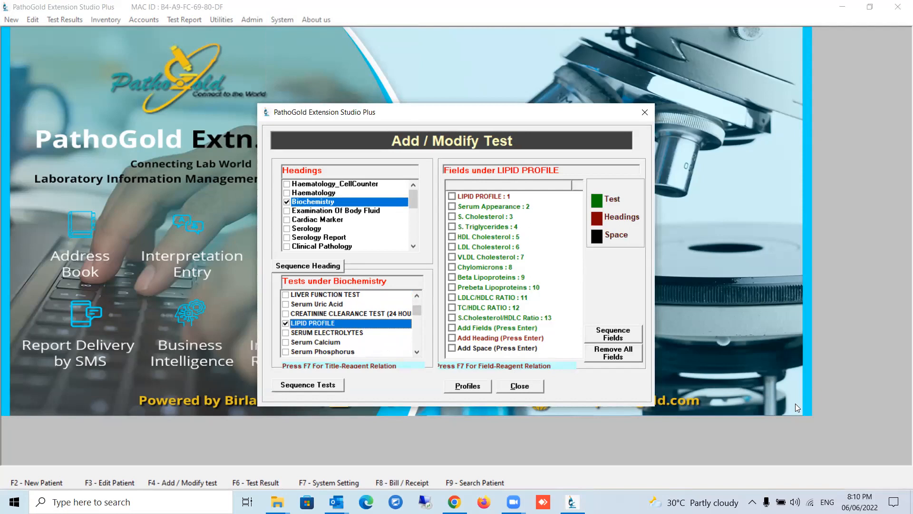
key(Return)
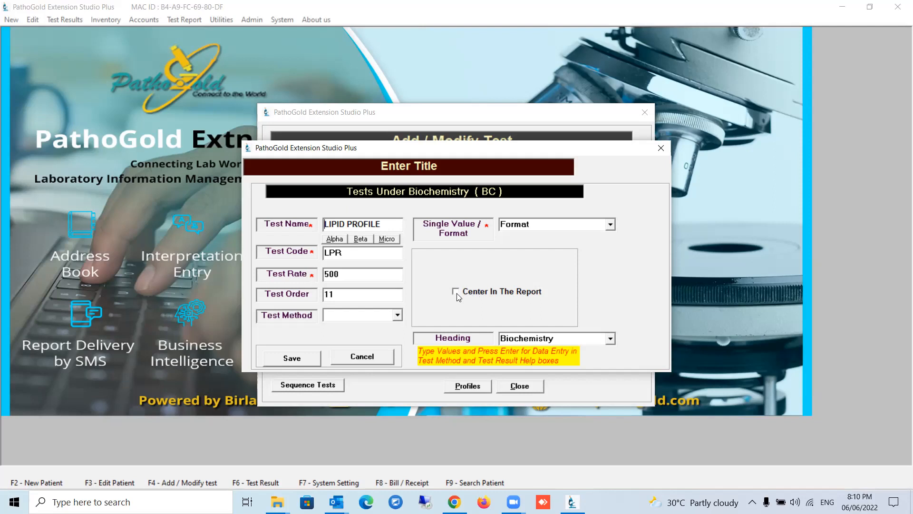
click(365, 357)
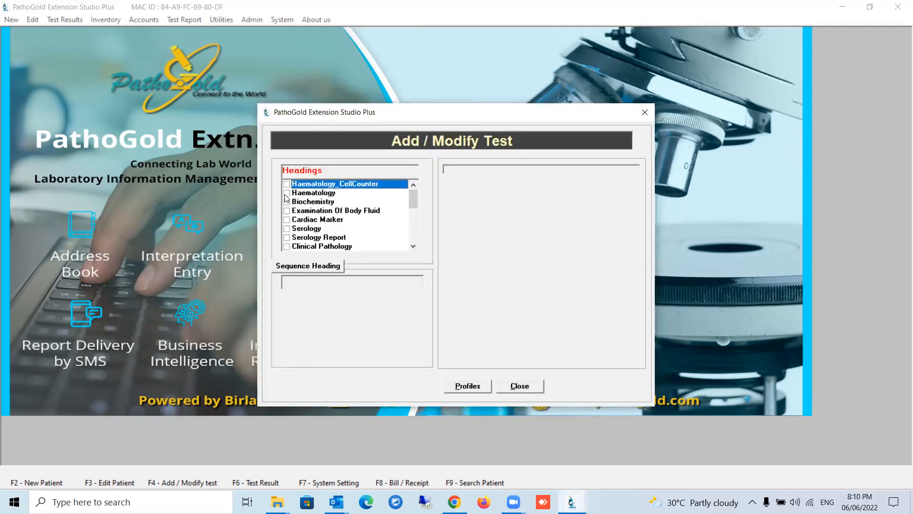
Try the Center In The Report option for the Complete Blood Count title under Haematology, and close the test setup without saving.
click(286, 194)
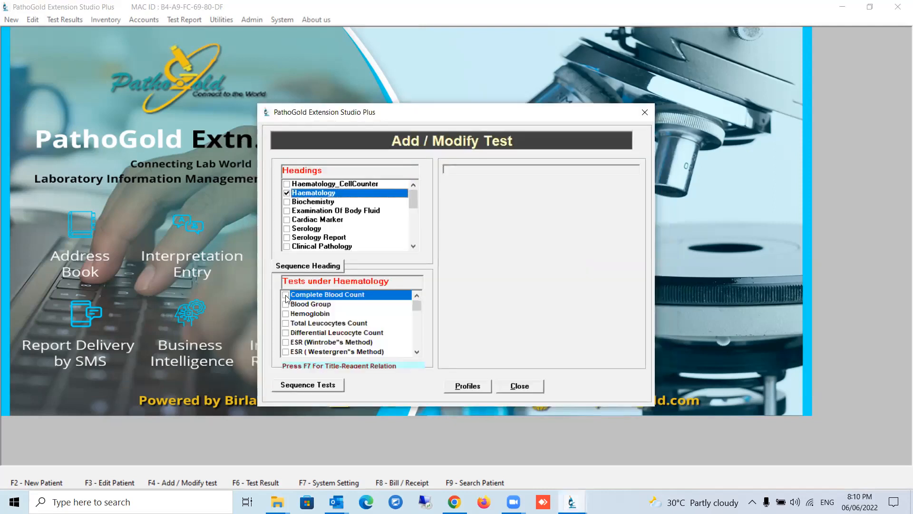
click(286, 296)
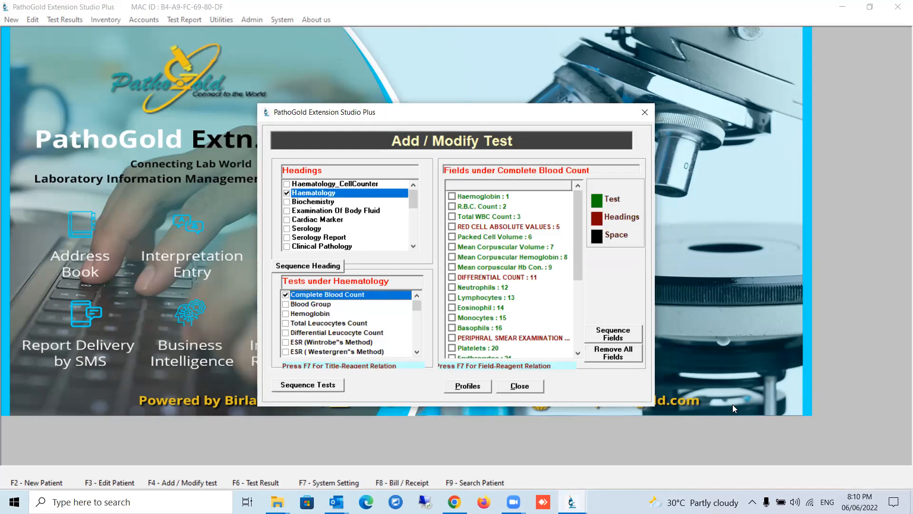
key(F3)
click(455, 290)
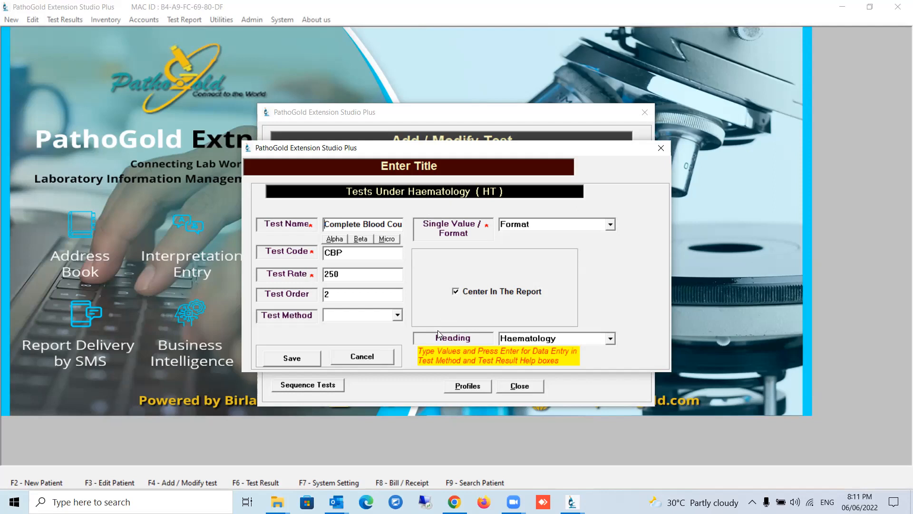
click(372, 355)
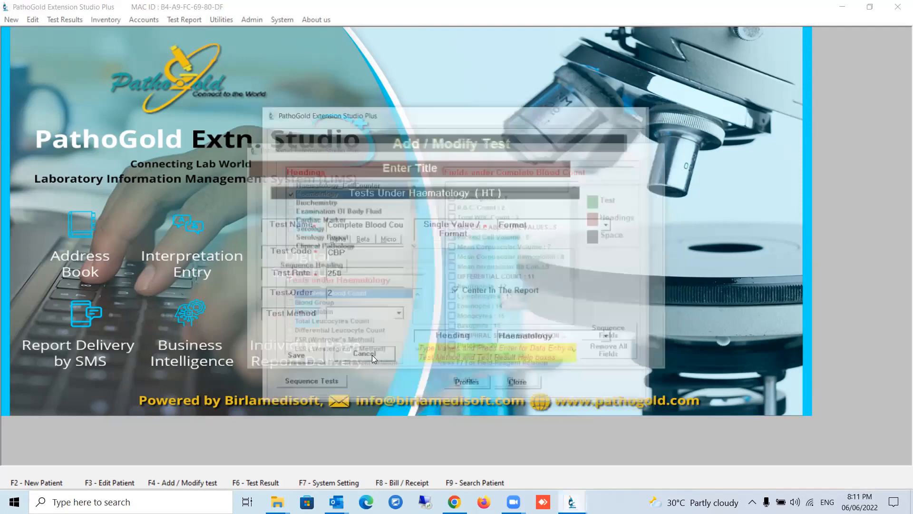
click(518, 385)
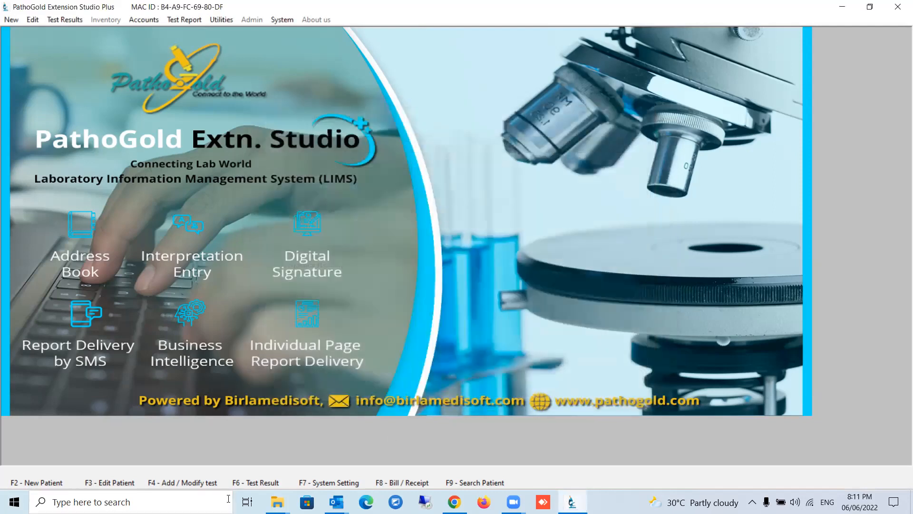
Open test result entry for the OPD patient listed for 06/Jun/2022.
click(228, 499)
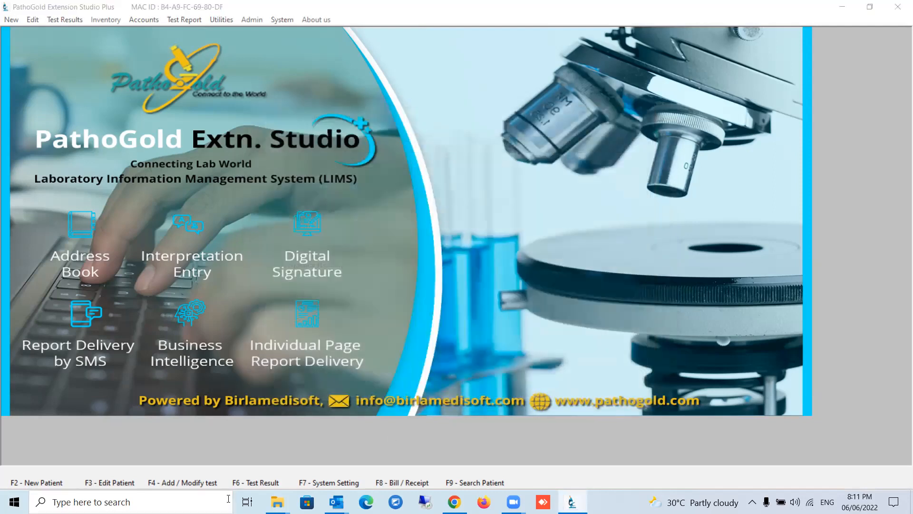
click(254, 483)
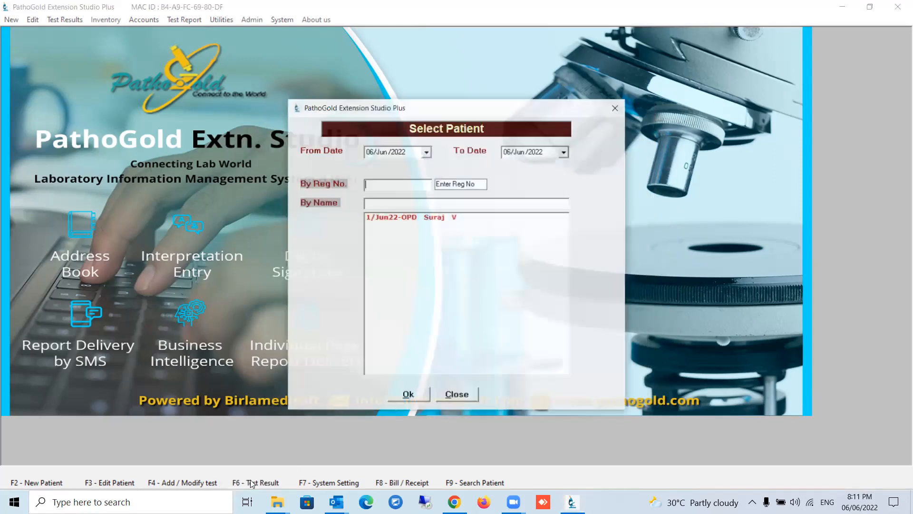
click(422, 218)
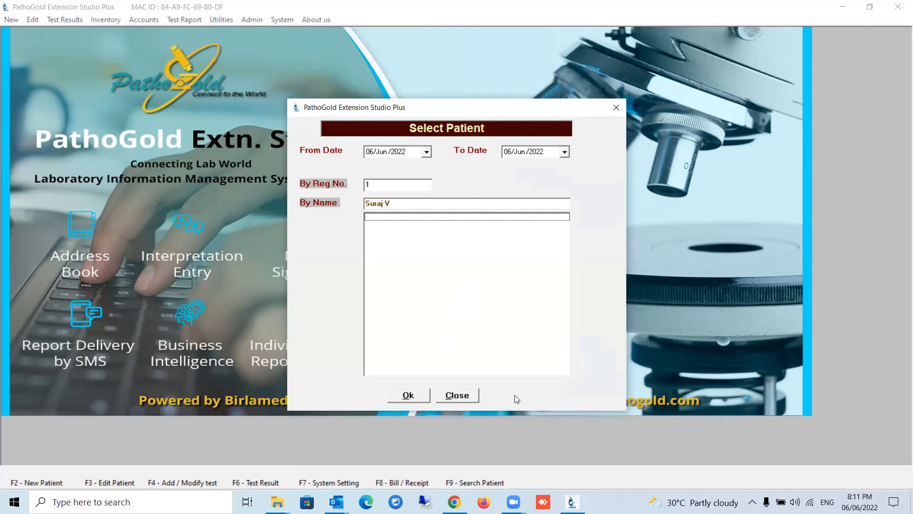
click(408, 396)
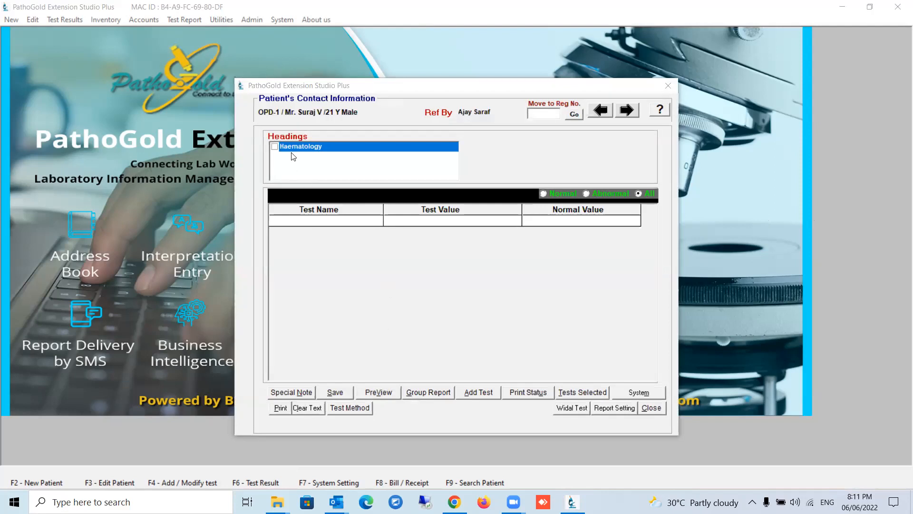
Add the LIPID PROFILE test to the patient's registration and save it, returning to test result entry.
click(472, 397)
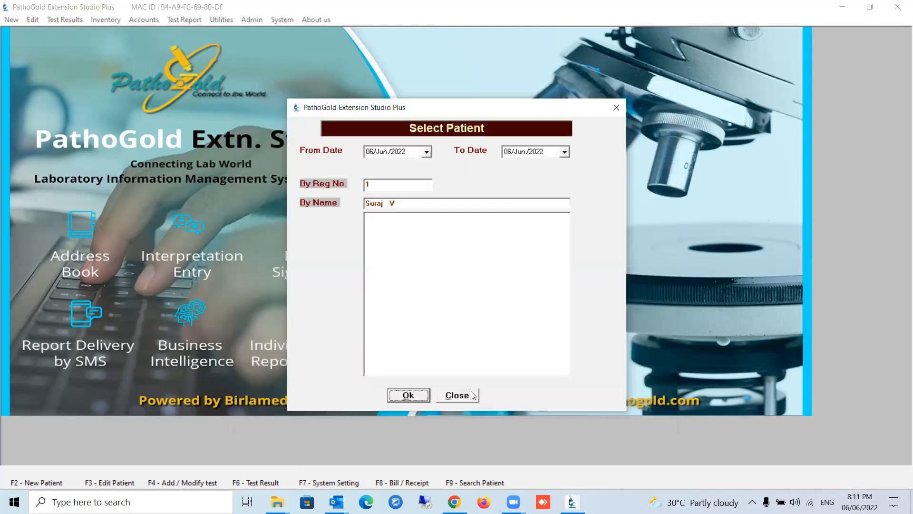
click(309, 253)
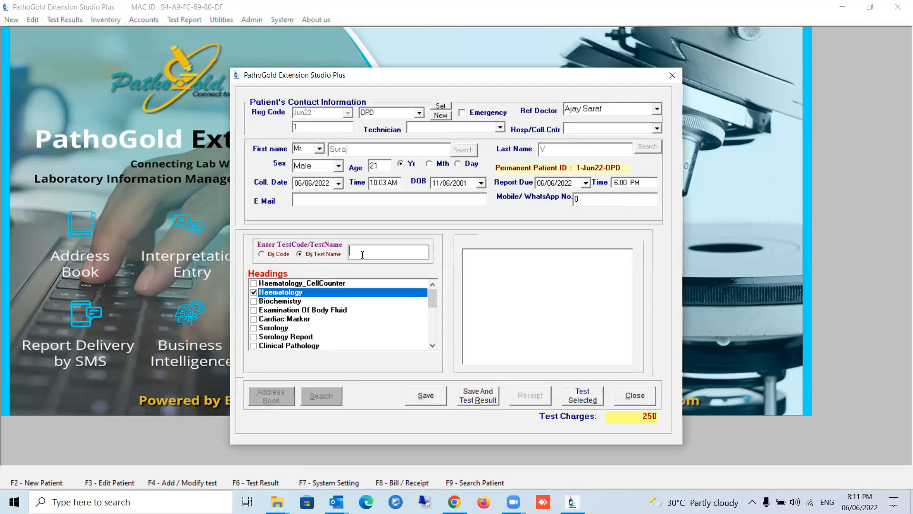
text(lipid)
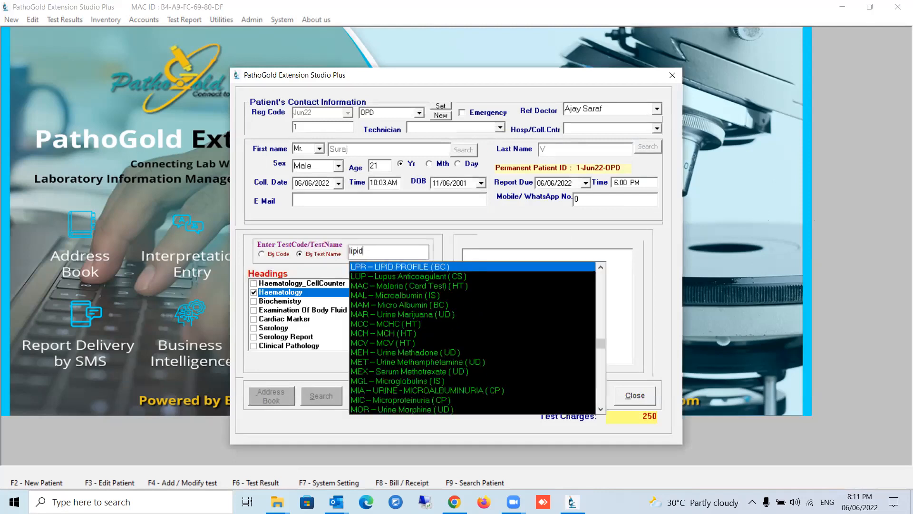
click(382, 270)
click(478, 399)
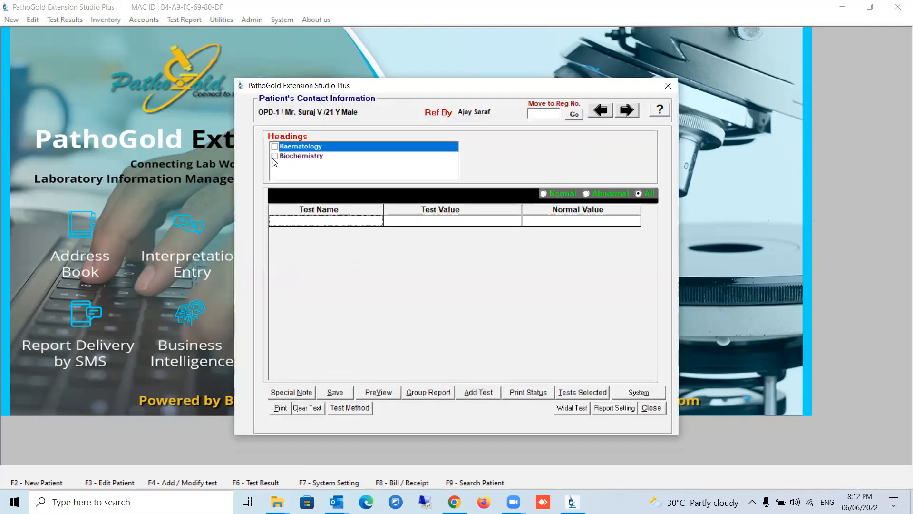
Enter 125 as the S. Cholesterol value in the patient's LIPID PROFILE results under Biochemistry.
click(274, 159)
click(422, 236)
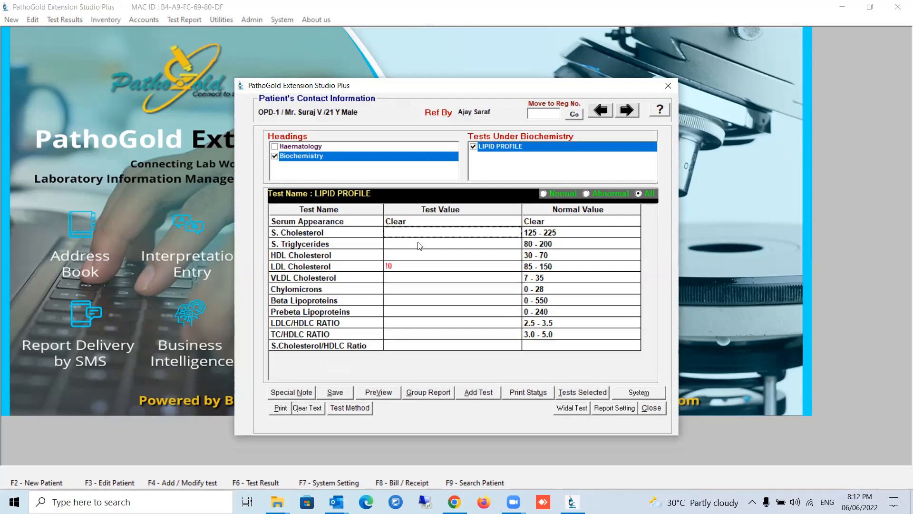
text(1)
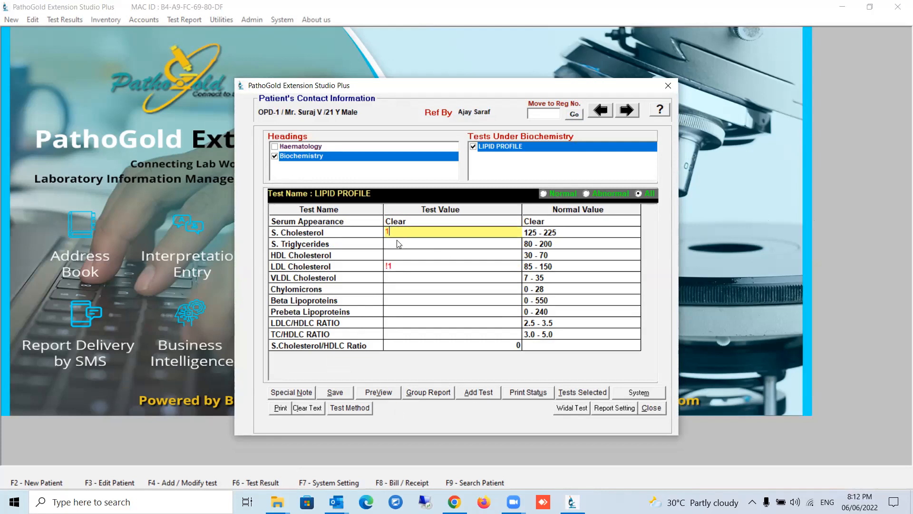
text(252)
key(Return)
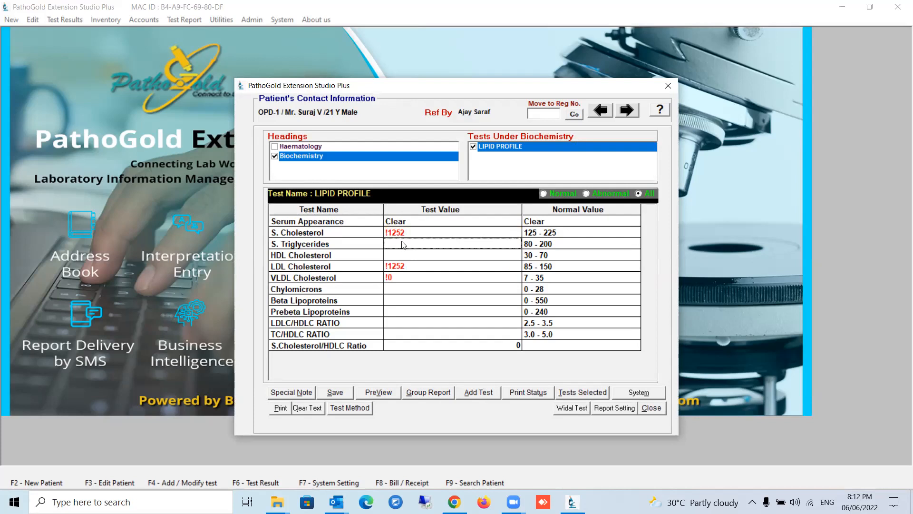
click(414, 234)
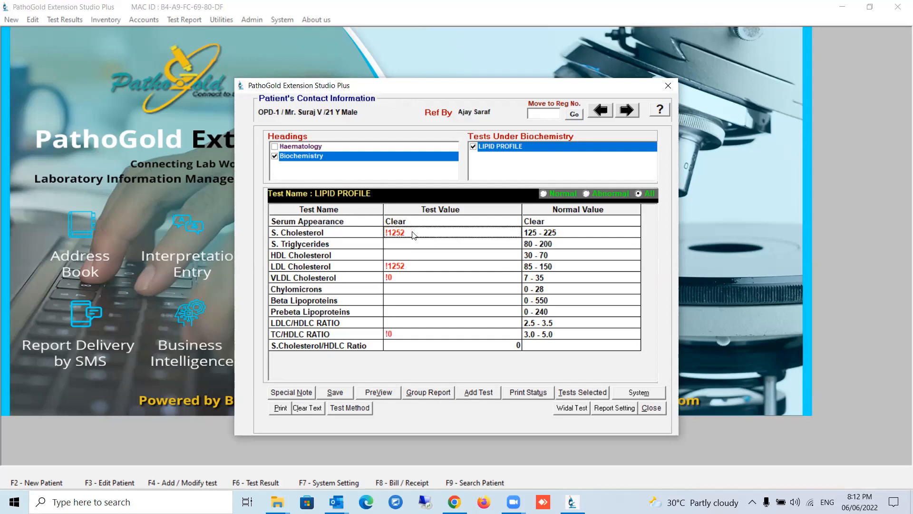
click(413, 235)
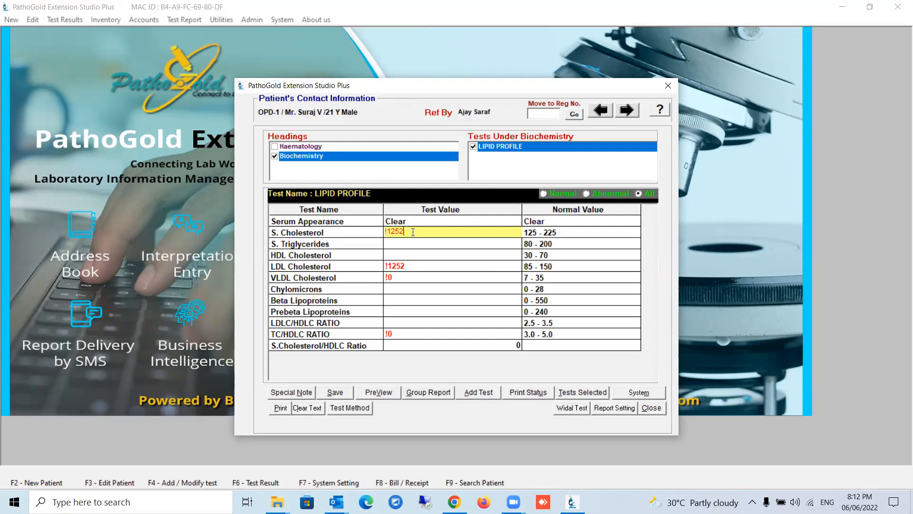
key(BackSpace)
Enter 45 for S. Triglycerides and 45 for HDL Cholesterol in the LIPID PROFILE results.
click(412, 245)
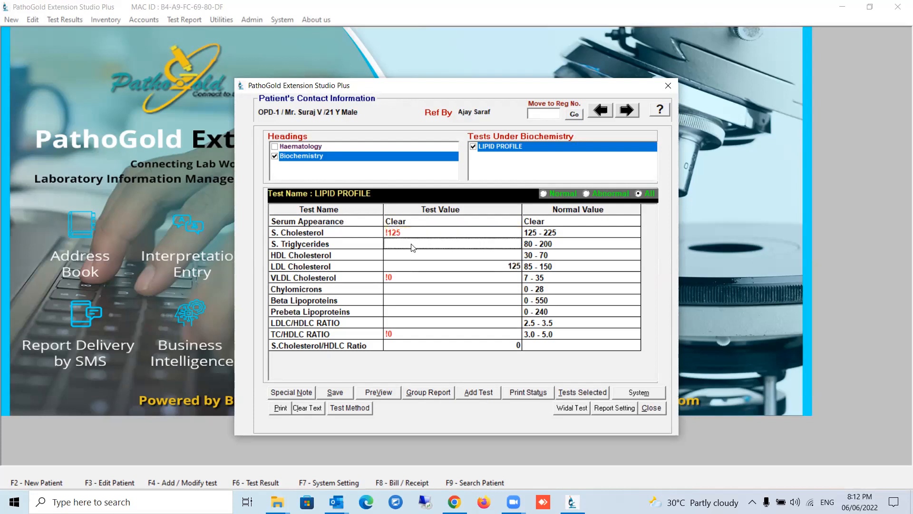
text(4)
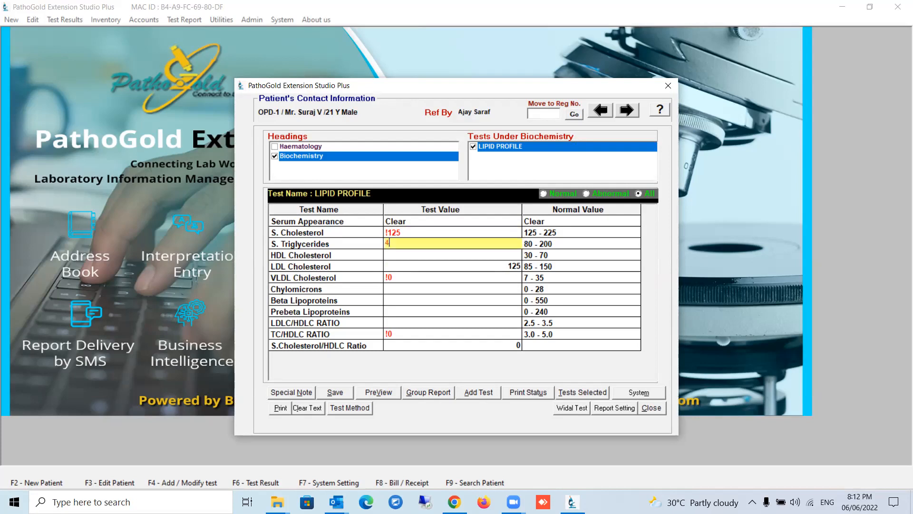
text(5)
click(424, 259)
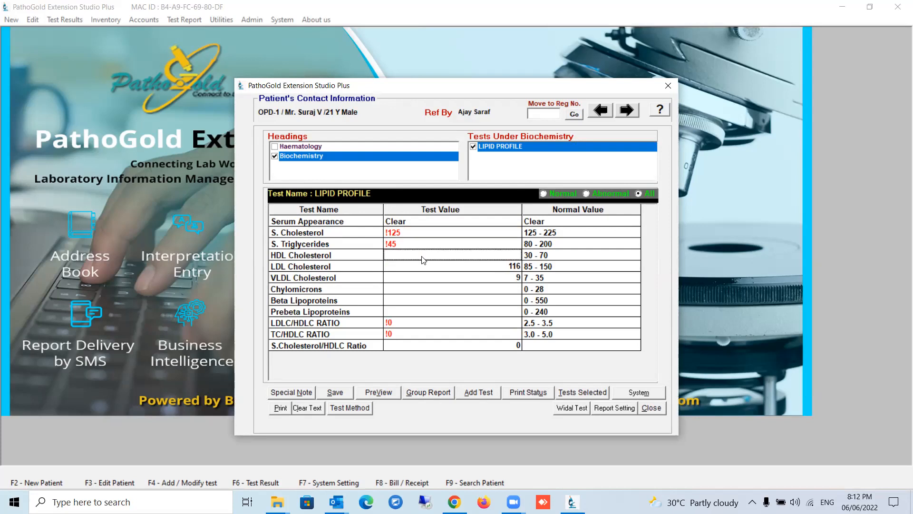
text(4)
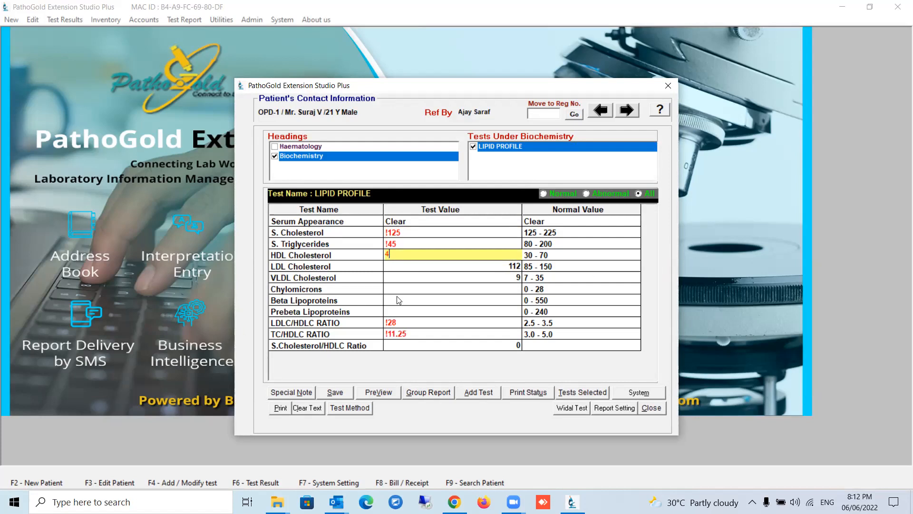
text(5)
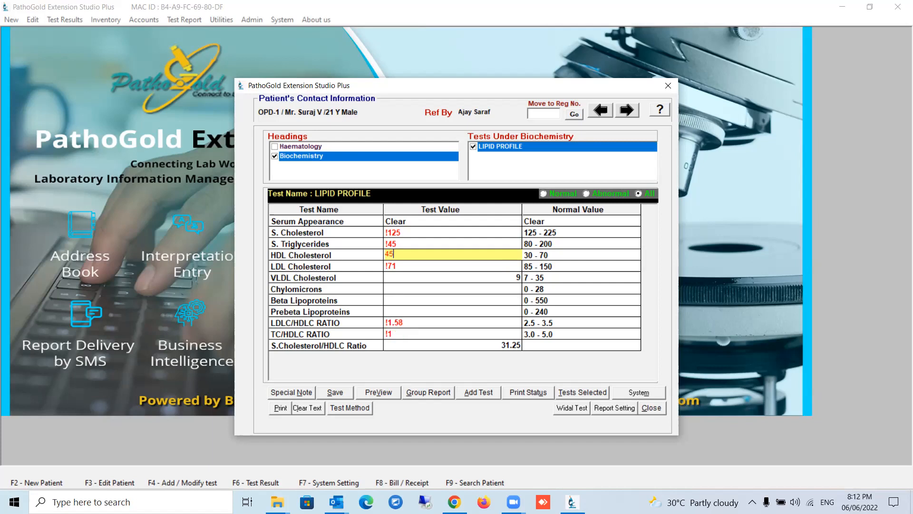
click(398, 290)
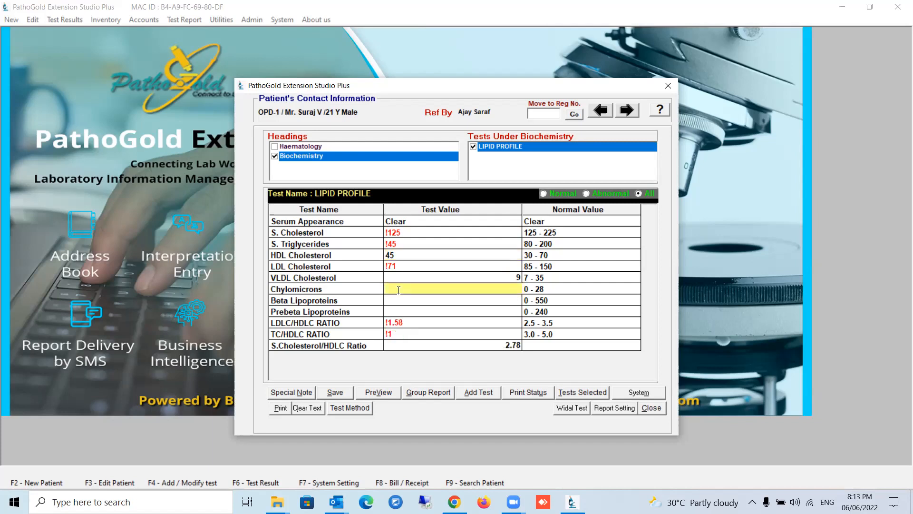
Enter 25 for Chylomicrons, 345 for Beta Lipoproteins and 205 for Prebeta Lipoproteins, and save the LIPID PROFILE results.
text(25)
click(402, 301)
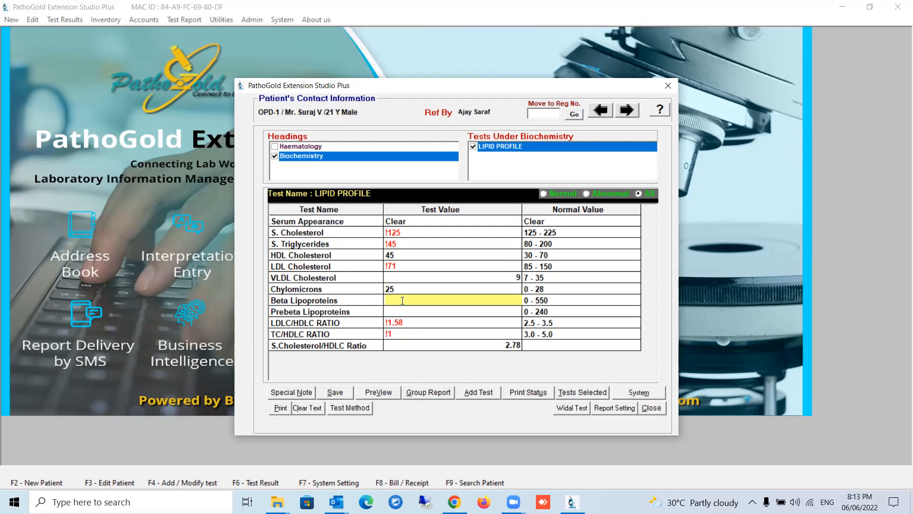
text(345)
click(399, 312)
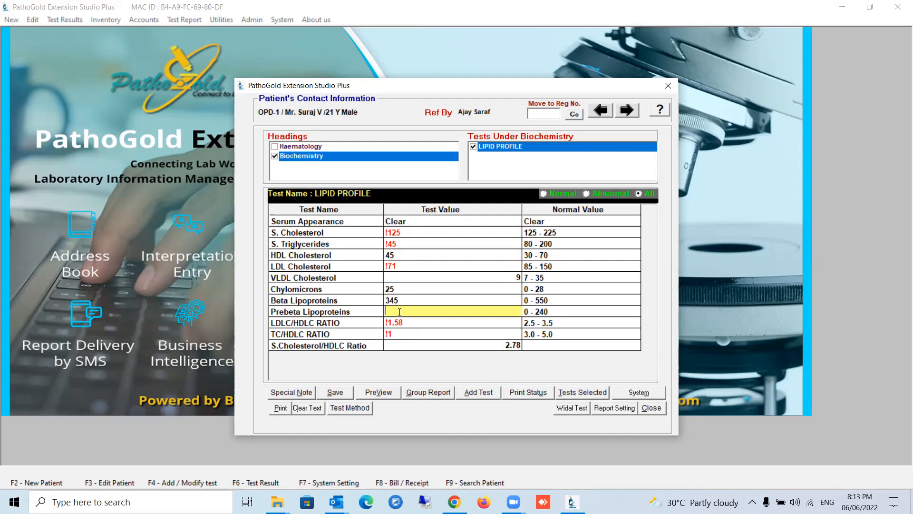
text(205)
click(336, 394)
Preview the patient's Biochemistry report, close the preview and leave test result entry.
click(379, 391)
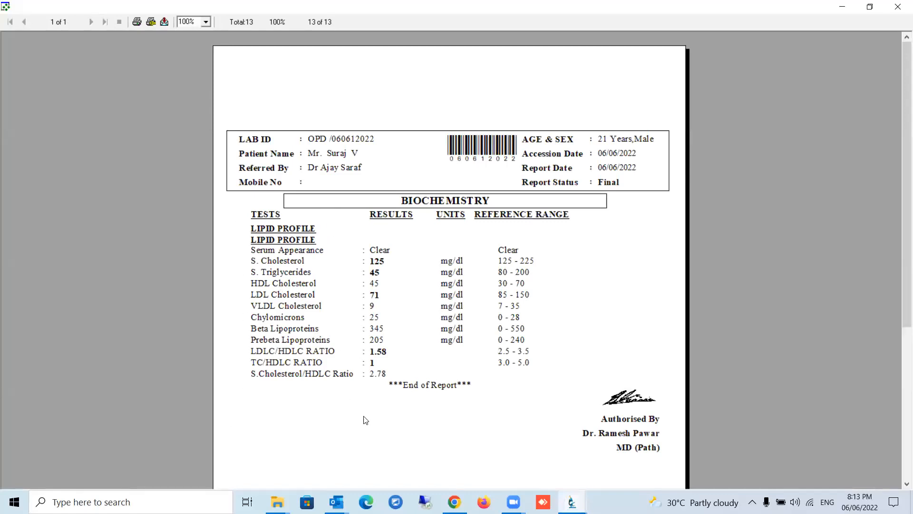
click(897, 9)
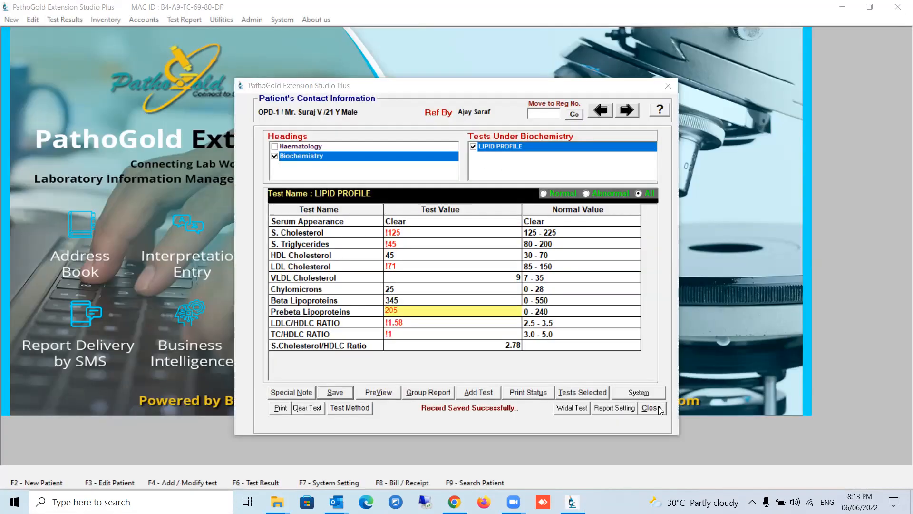
click(660, 409)
Open the test modification window and select the LIPID PROFILE test under Biochemistry.
click(284, 20)
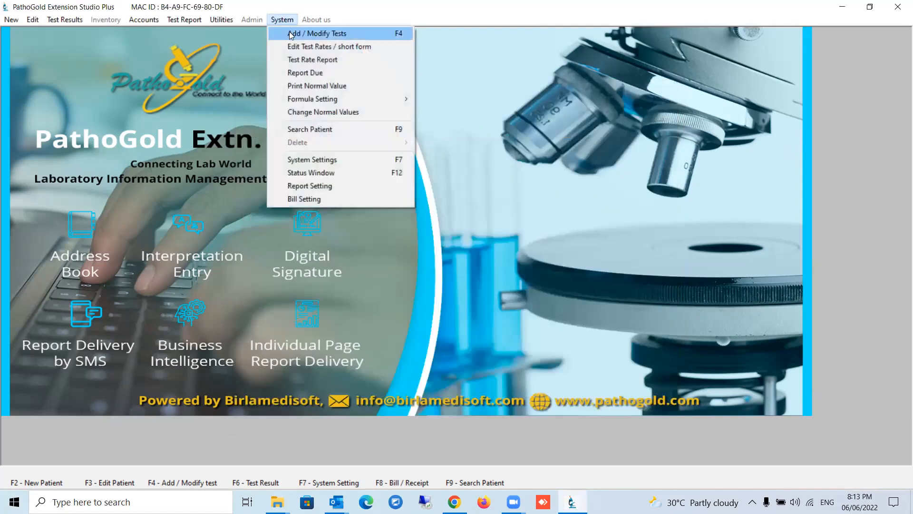
click(291, 34)
click(287, 202)
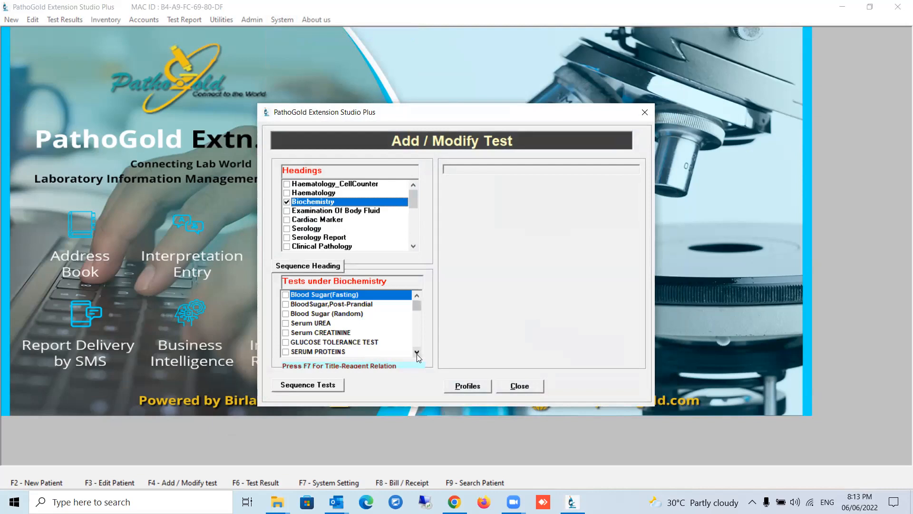
click(417, 354)
click(418, 353)
click(417, 353)
click(418, 353)
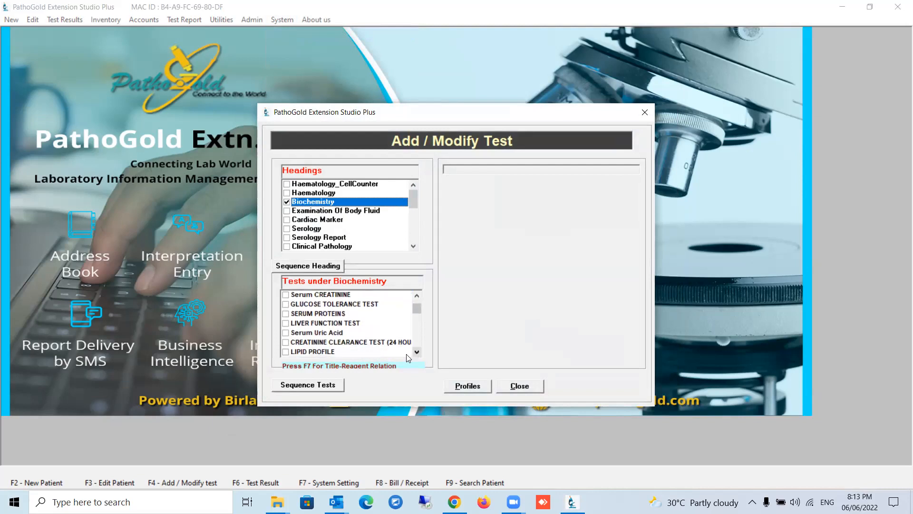
click(286, 352)
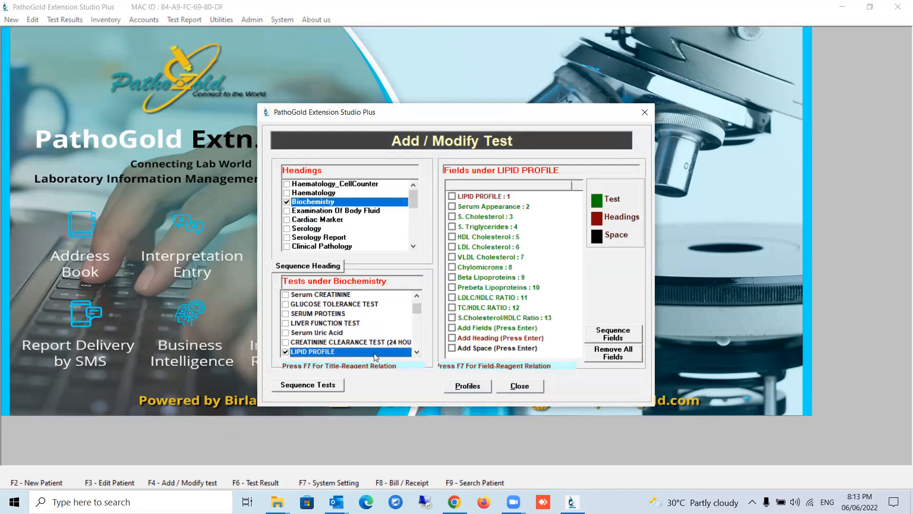
Change an option in the LIPID PROFILE test's title settings, save it and close test modification.
double_click(376, 352)
click(458, 292)
click(291, 359)
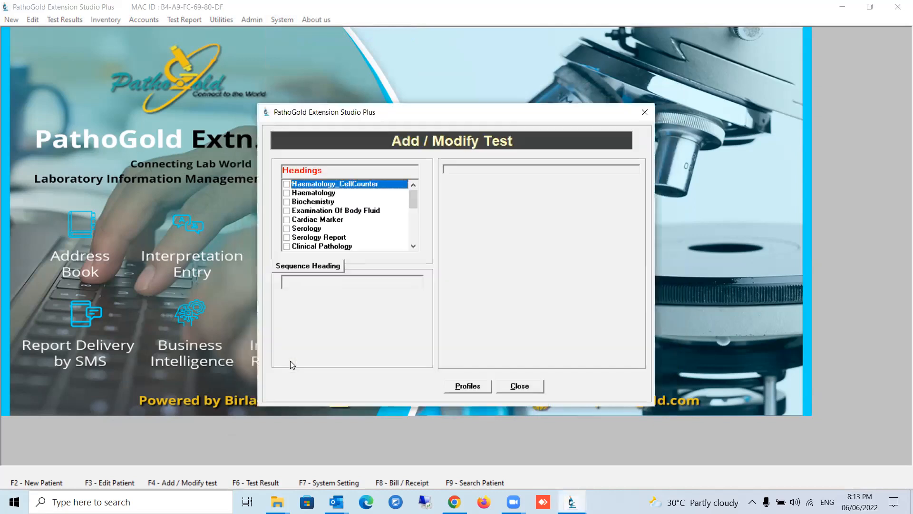
click(520, 386)
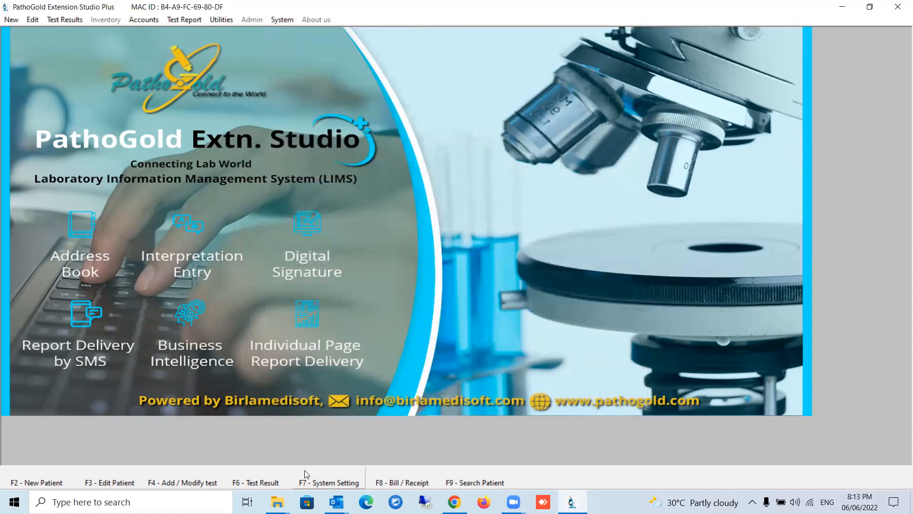
Reopen test result entry for the OPD patient and save the LIPID PROFILE results under Biochemistry again.
click(255, 481)
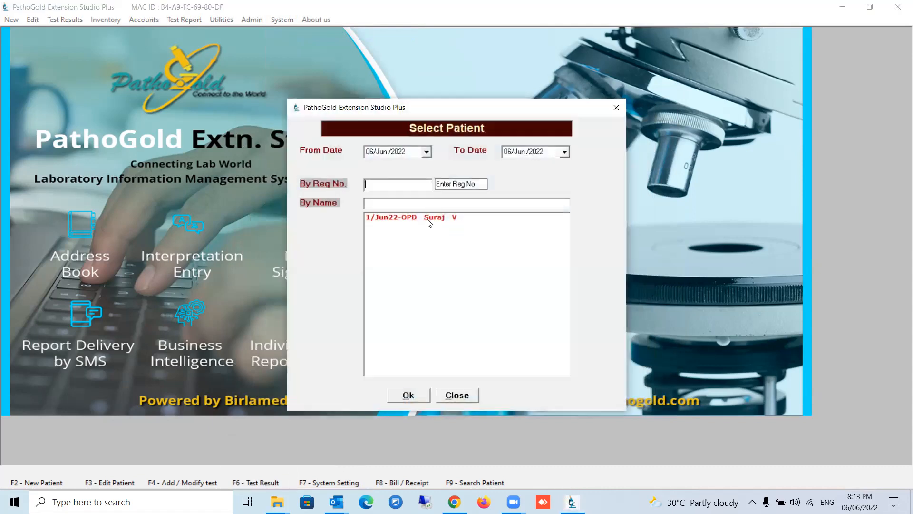
click(429, 222)
click(407, 396)
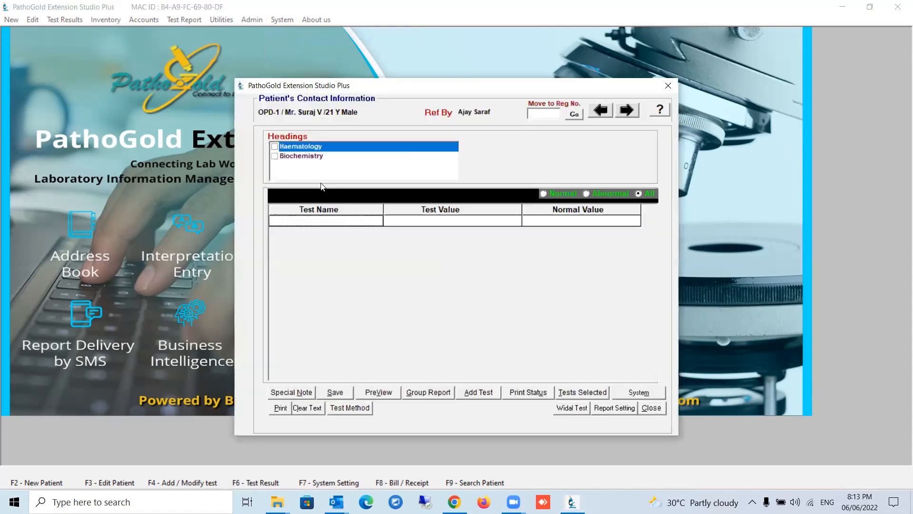
click(282, 159)
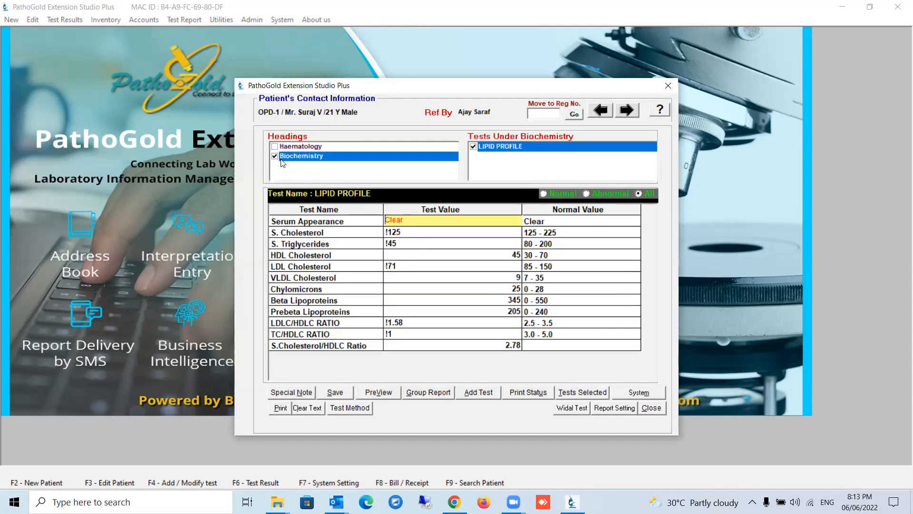
click(334, 395)
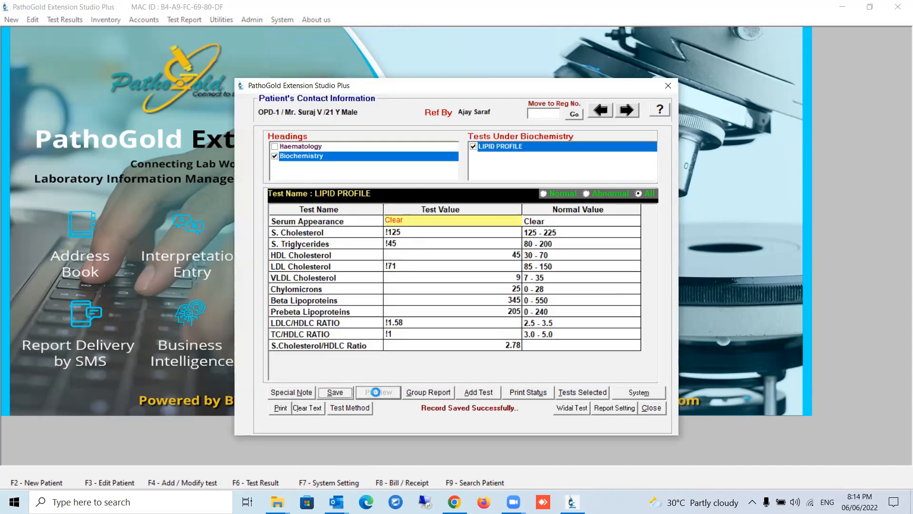